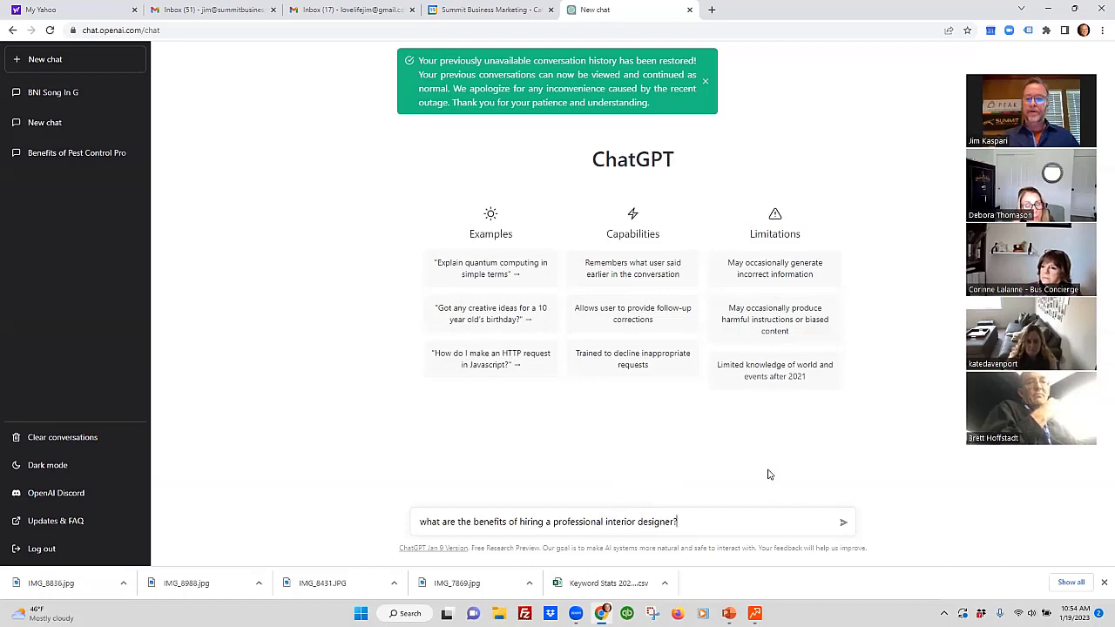
Submit the question "what are the benefits of hiring a professional interior designer?" and dismiss the conversation history notice.
{"action": "key", "text": "Return"}
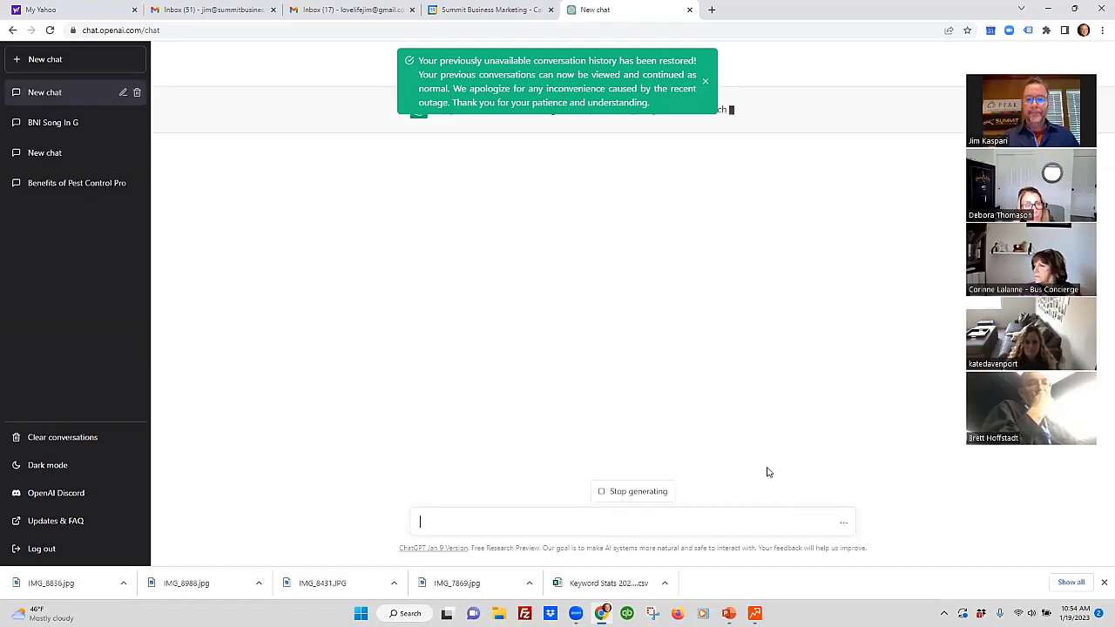
{"action": "left_click", "coordinate": [705, 86]}
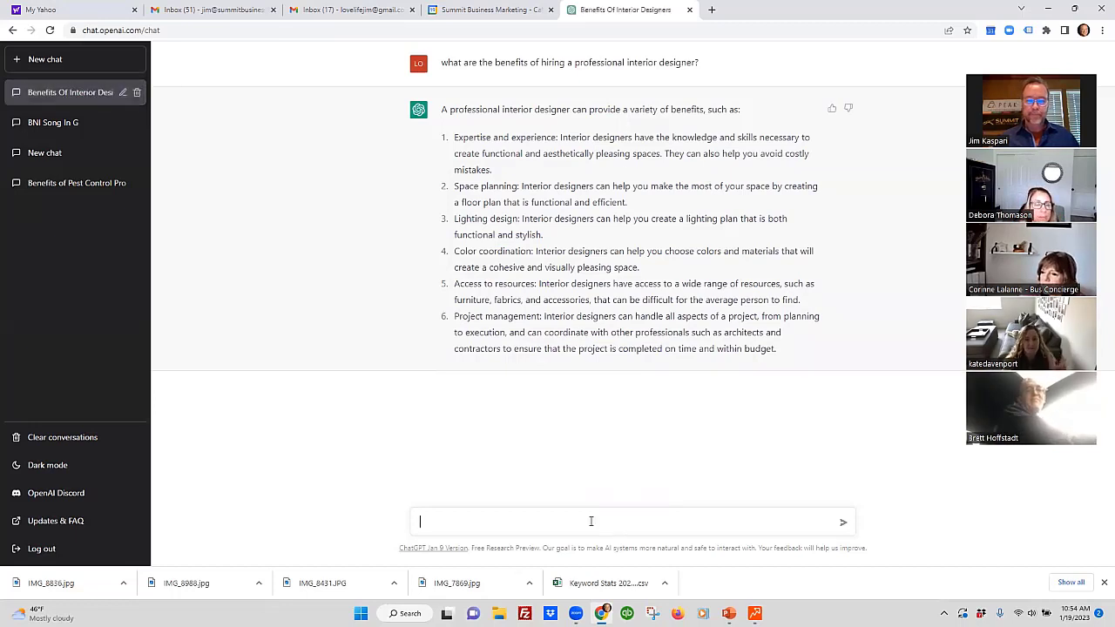
Ask in the same chat "why are people afraid of hiring an interior designer?".
{"action": "type", "text": "why"}
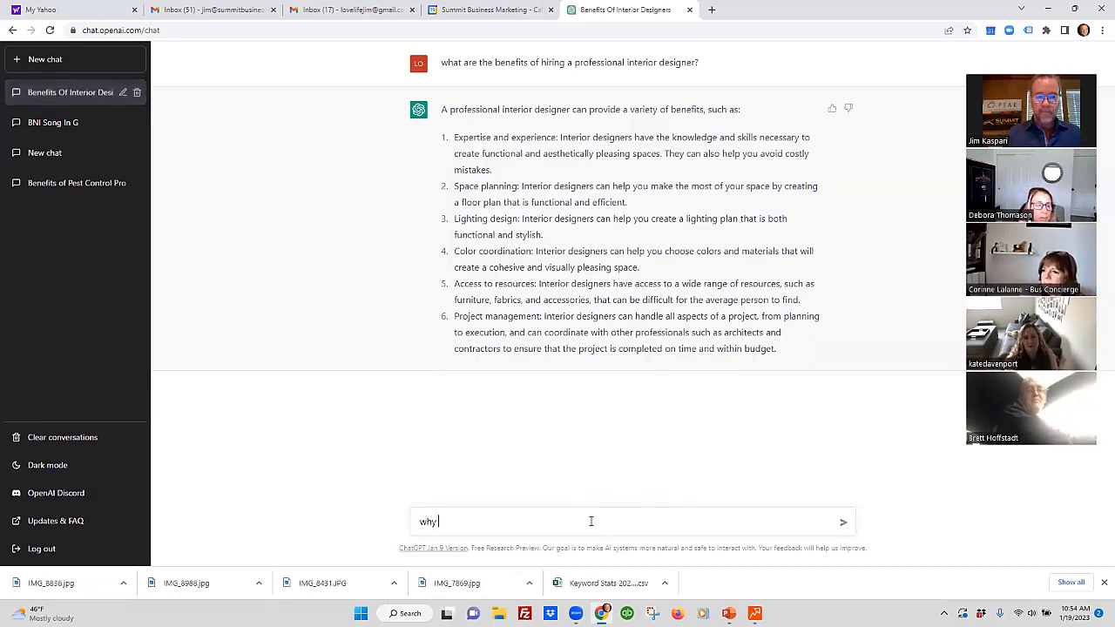
{"action": "type", "text": " are people"}
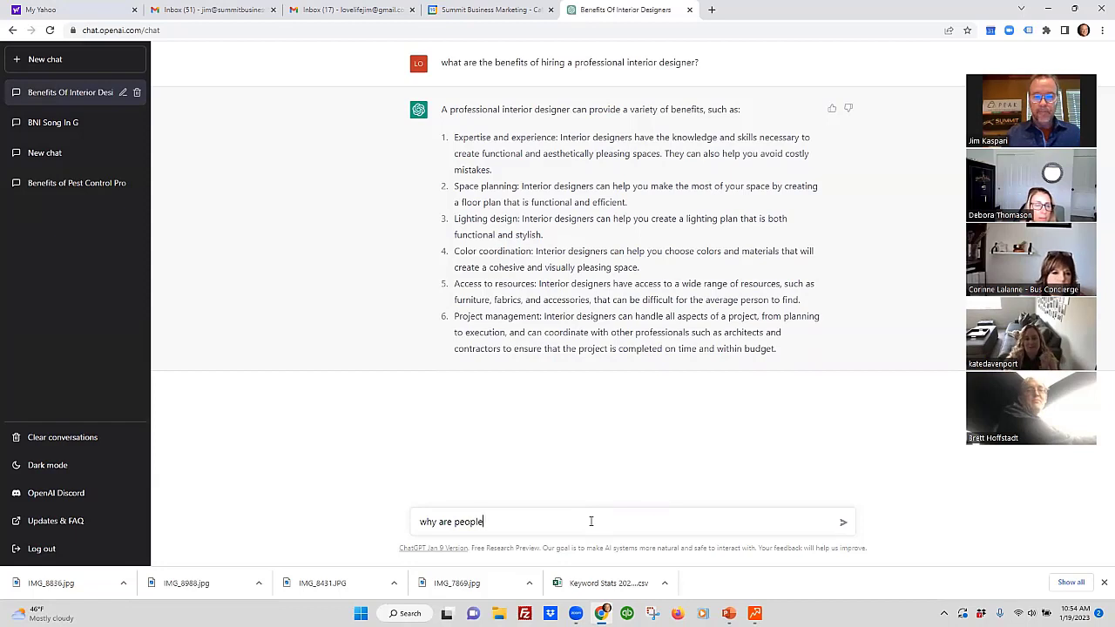
{"action": "type", "text": " afraid"}
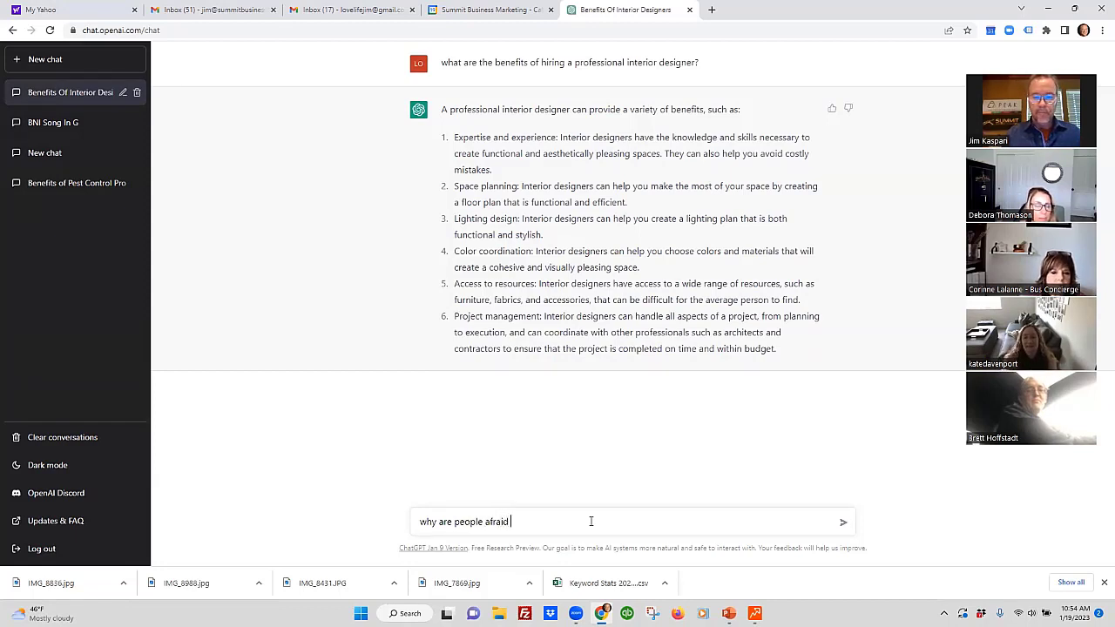
{"action": "type", "text": " of hiring an interior designer?"}
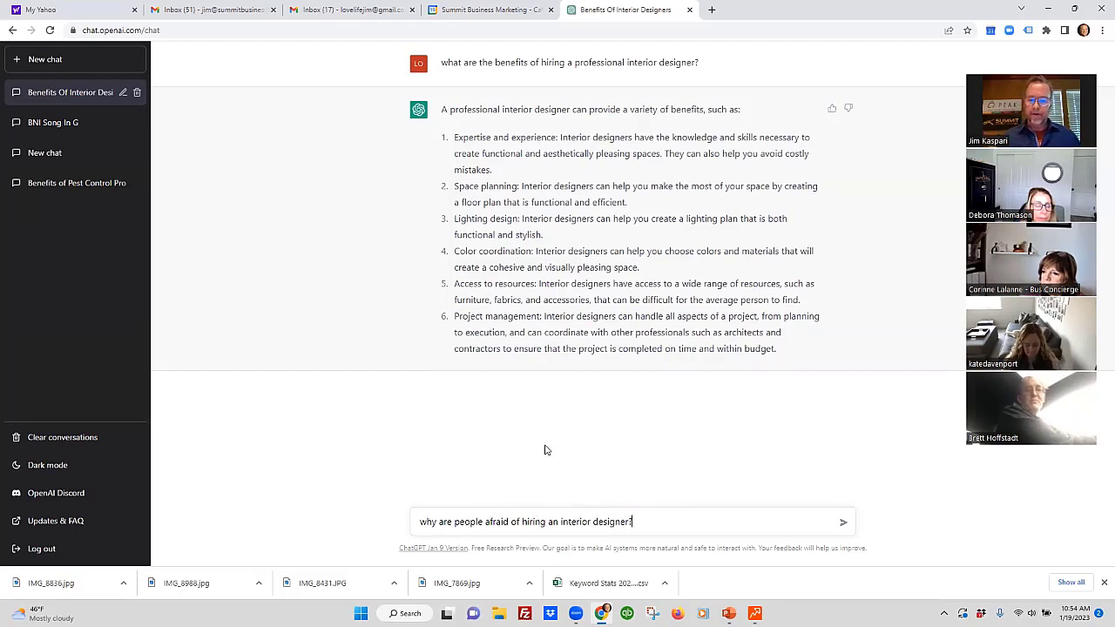
{"action": "key", "text": "Return"}
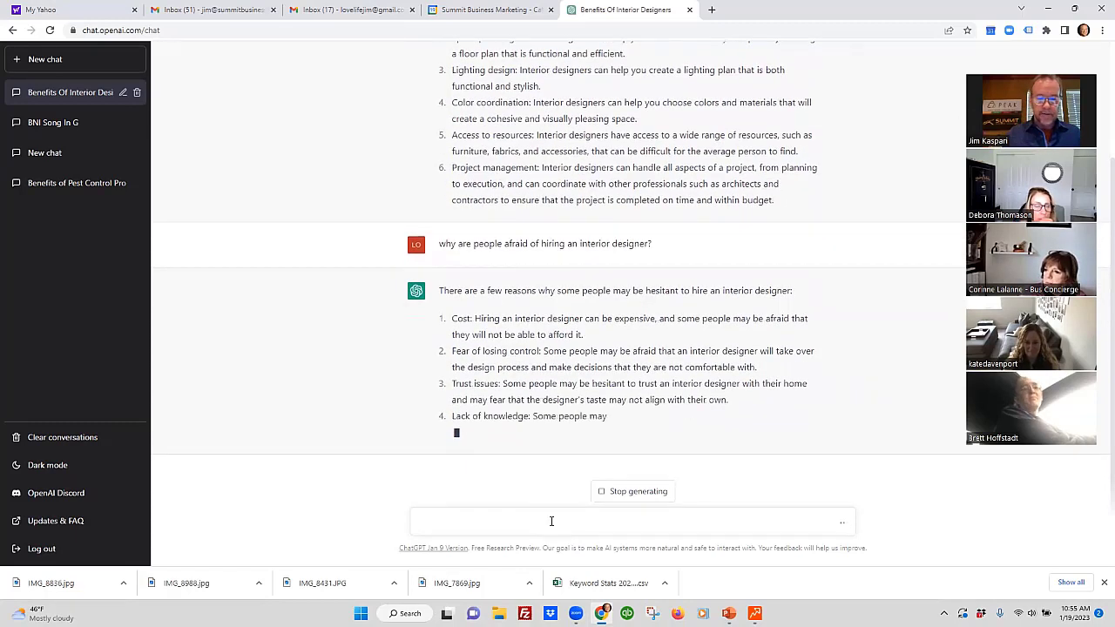
Ask the follow-up question "how to best overcome these fears for prospective clients?".
{"action": "type", "text": "how"}
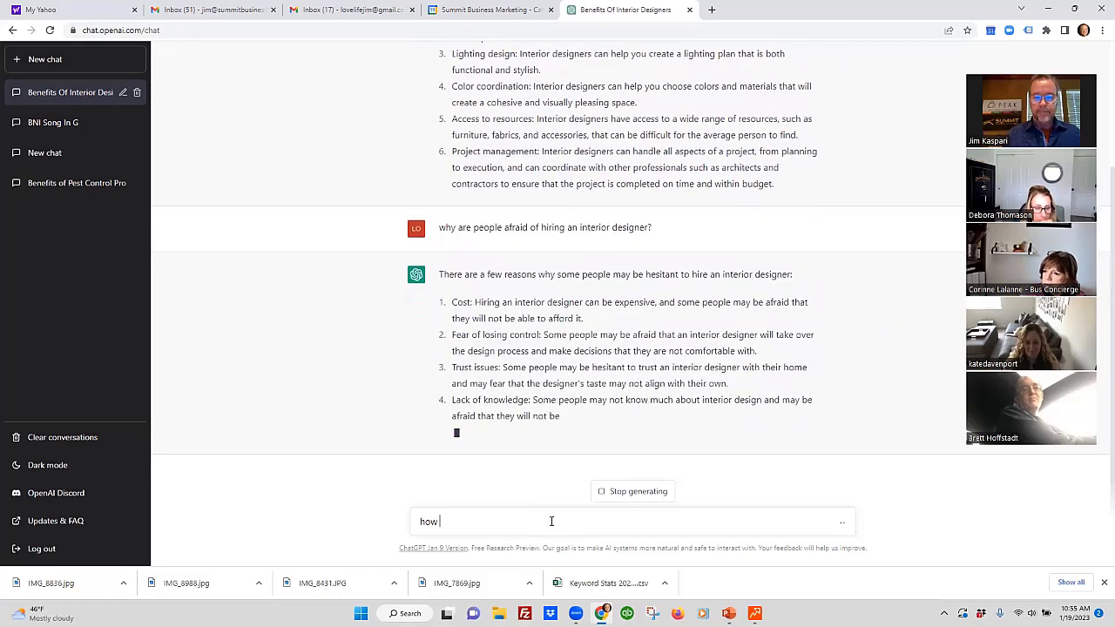
{"action": "type", "text": " to to best ov"}
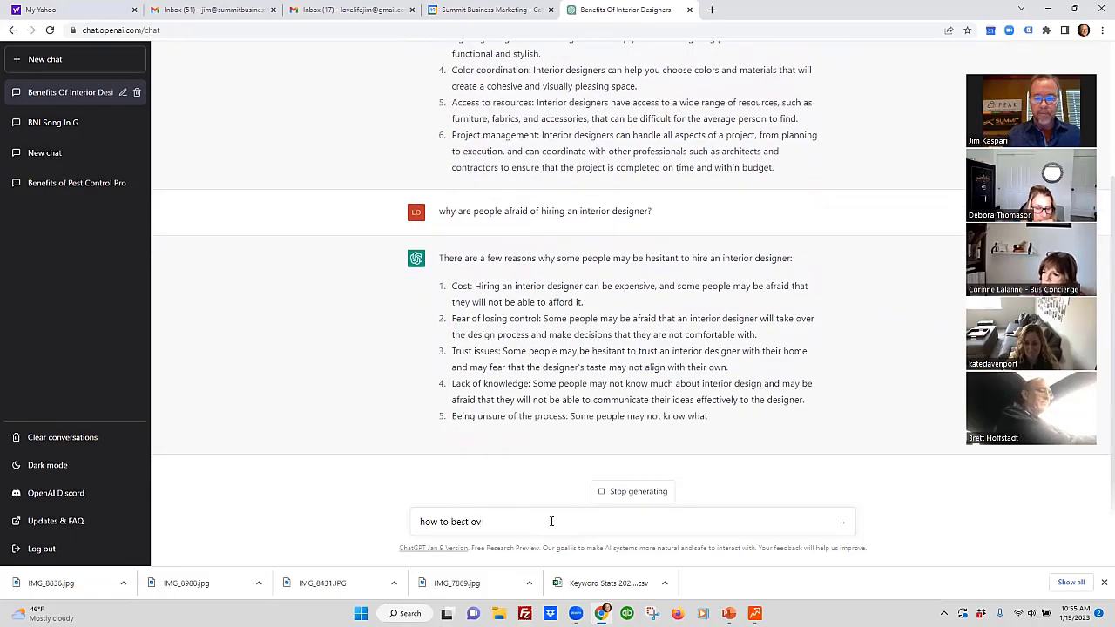
{"action": "type", "text": "ercome these "}
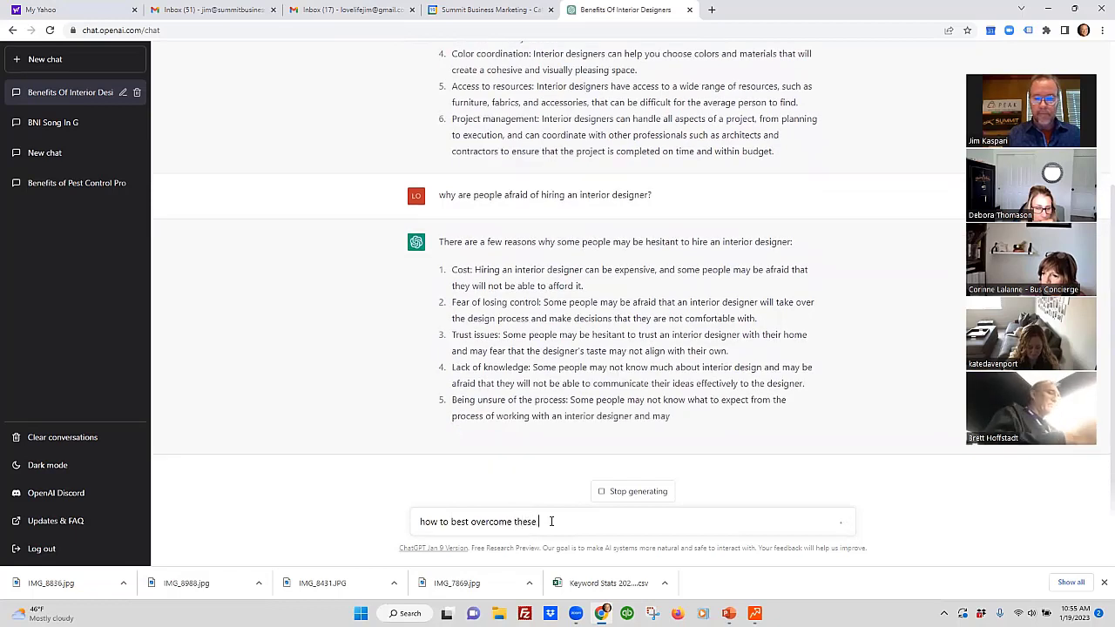
{"action": "type", "text": "fea"}
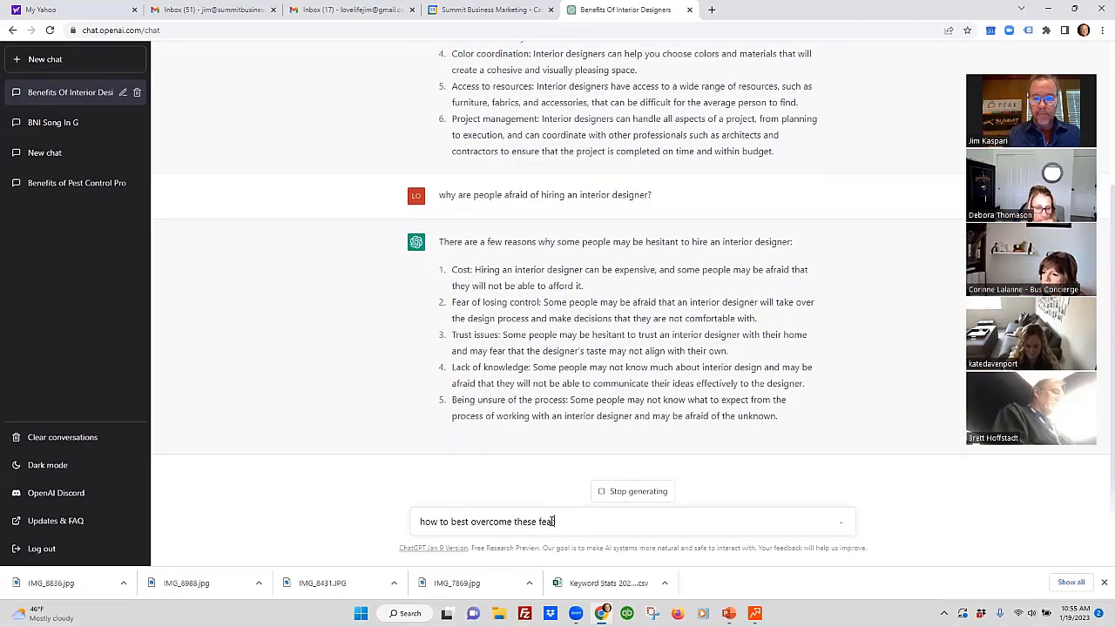
{"action": "type", "text": "rs fo"}
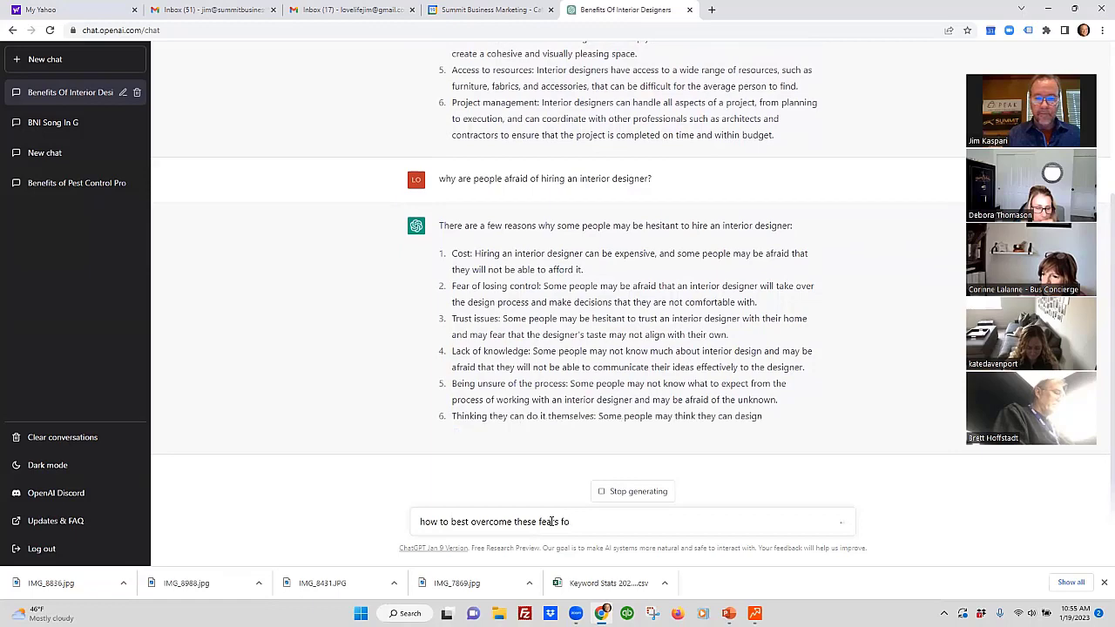
{"action": "type", "text": "r "}
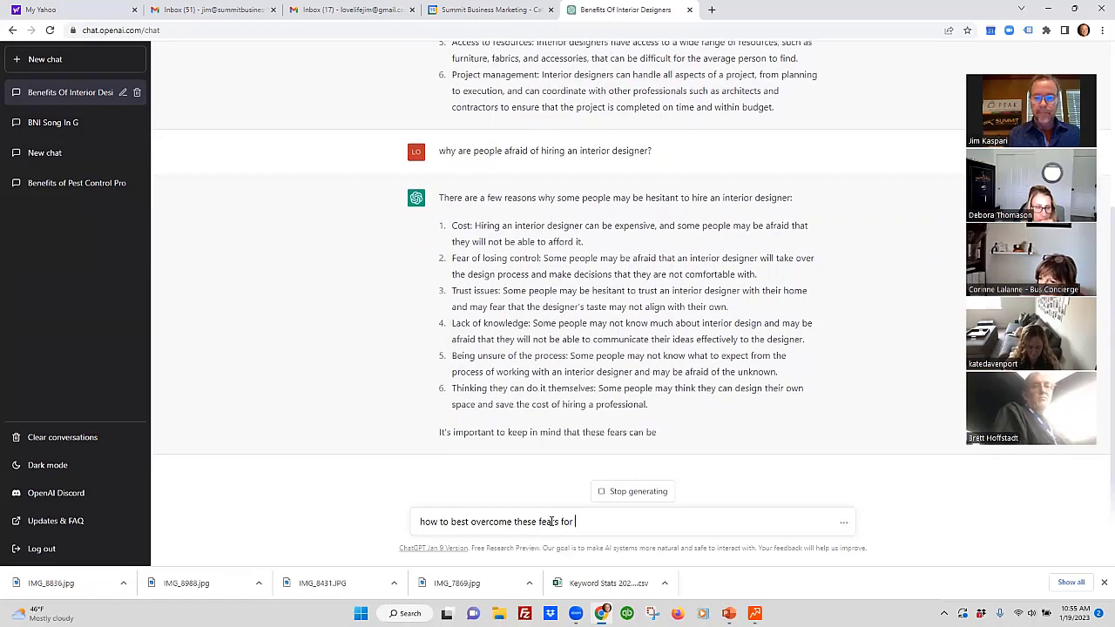
{"action": "type", "text": "prospect"}
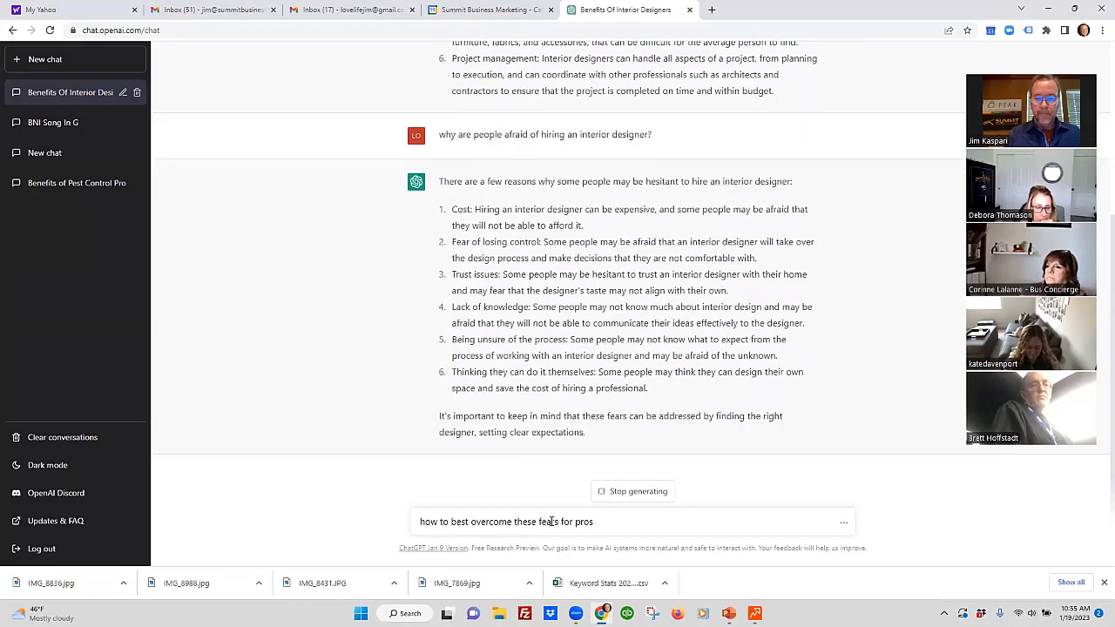
{"action": "type", "text": "ive clie"}
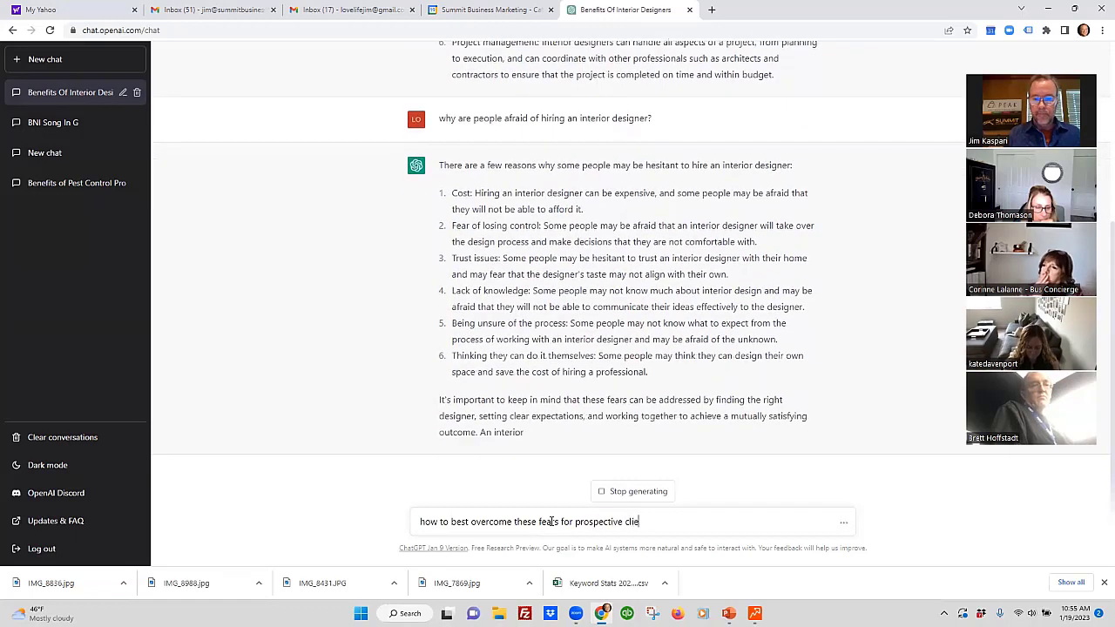
{"action": "type", "text": "nts?"}
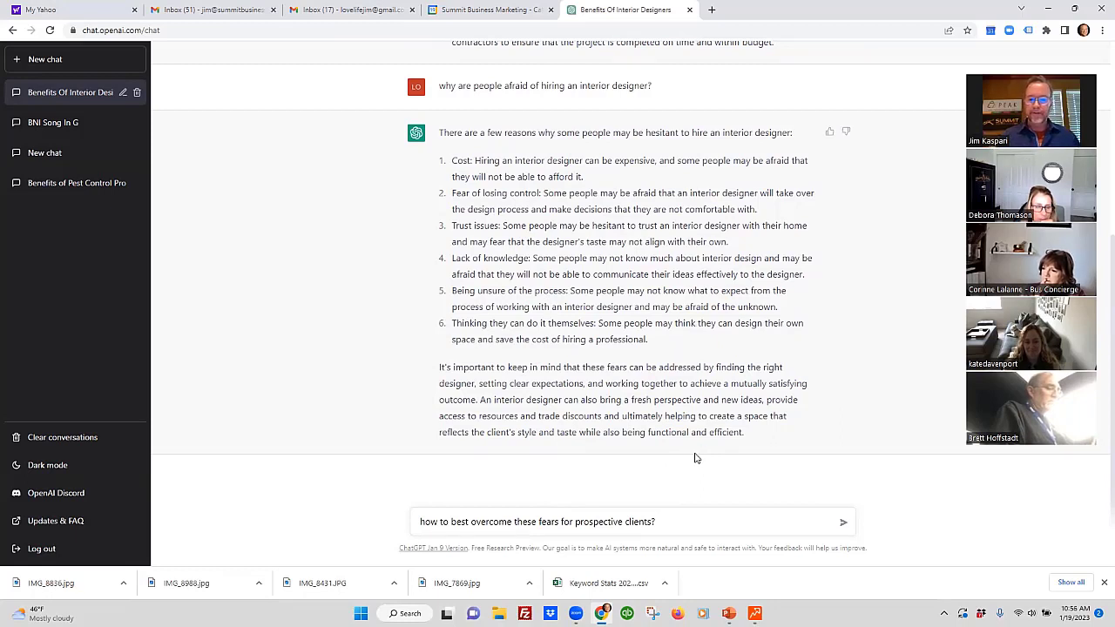
{"action": "key", "text": "Return"}
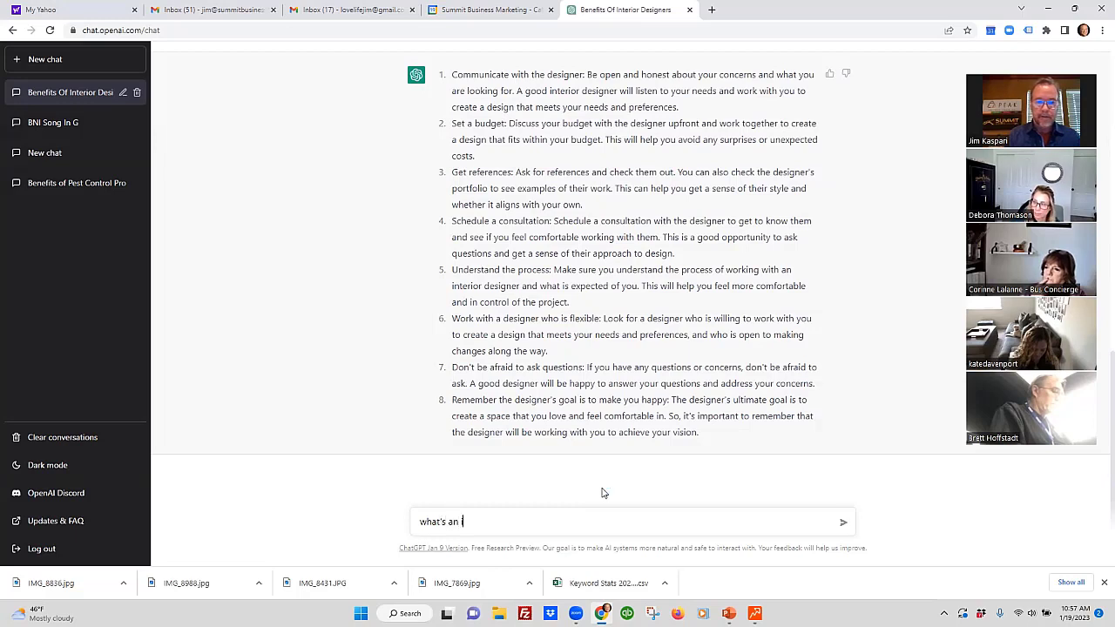
Ask in the same chat "what's an irresistible offer for an interior designer".
{"action": "type", "text": "in"}
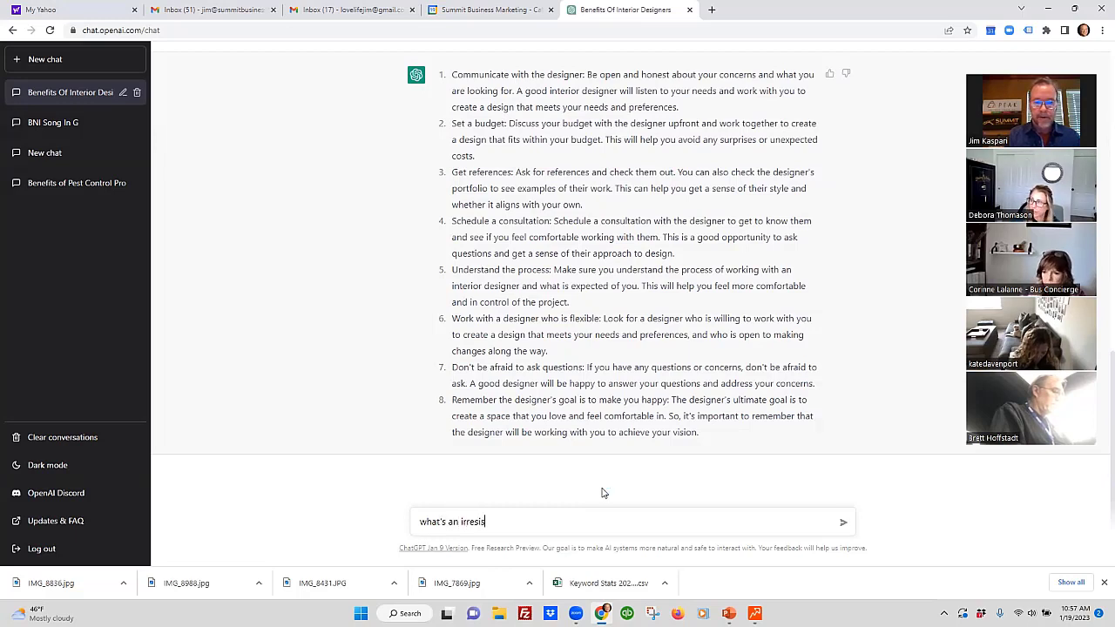
{"action": "type", "text": "resist"}
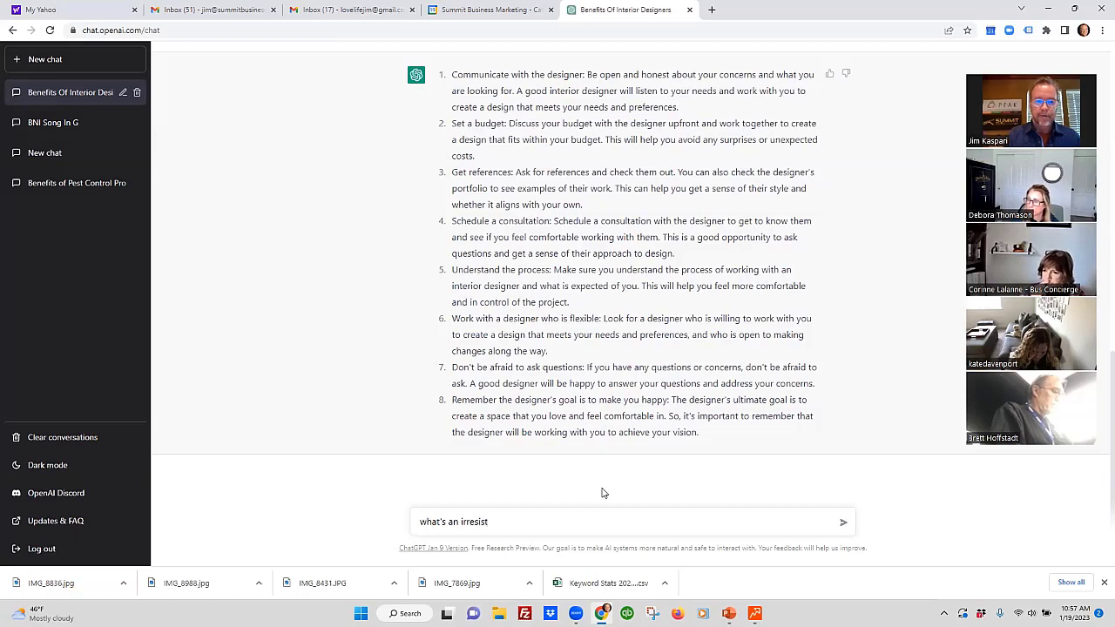
{"action": "type", "text": "a"}
{"action": "type", "text": "le"}
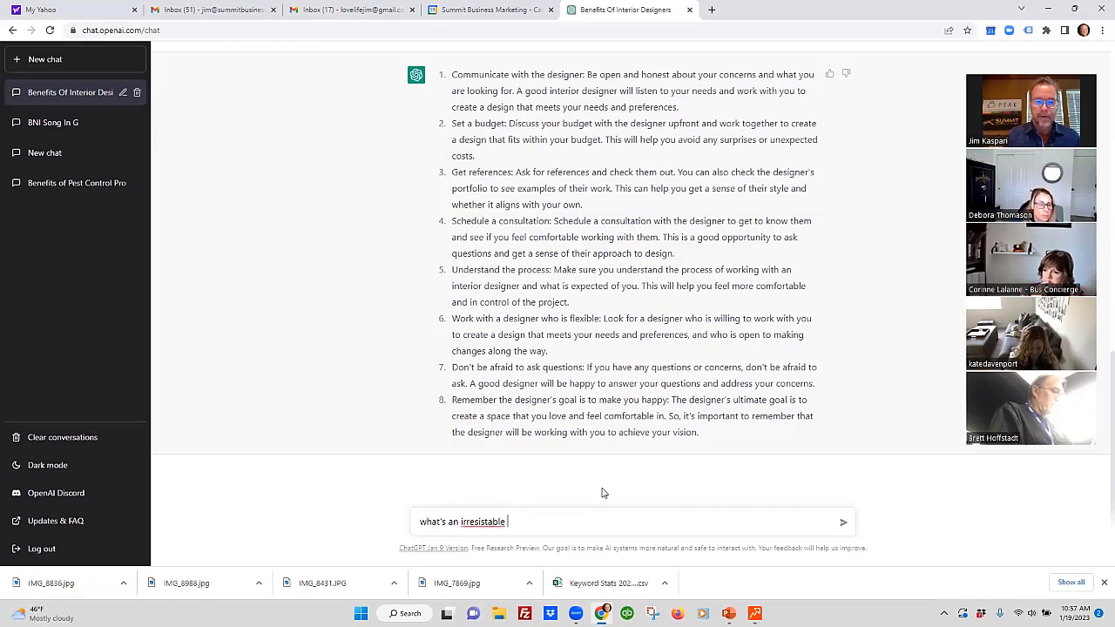
{"action": "type", "text": "ib"}
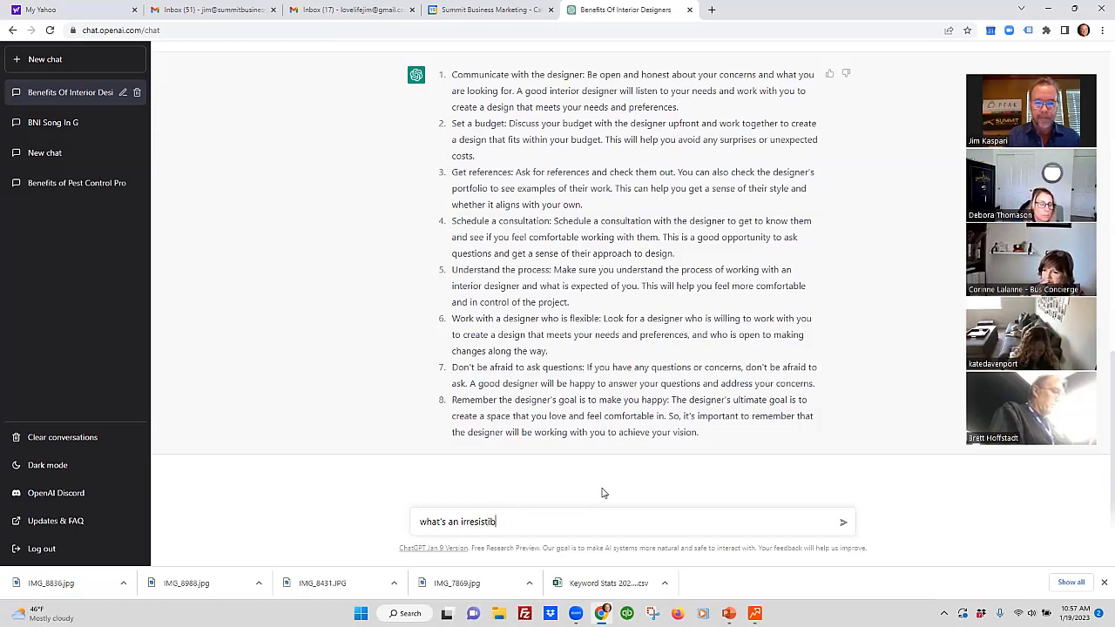
{"action": "type", "text": "le offer "}
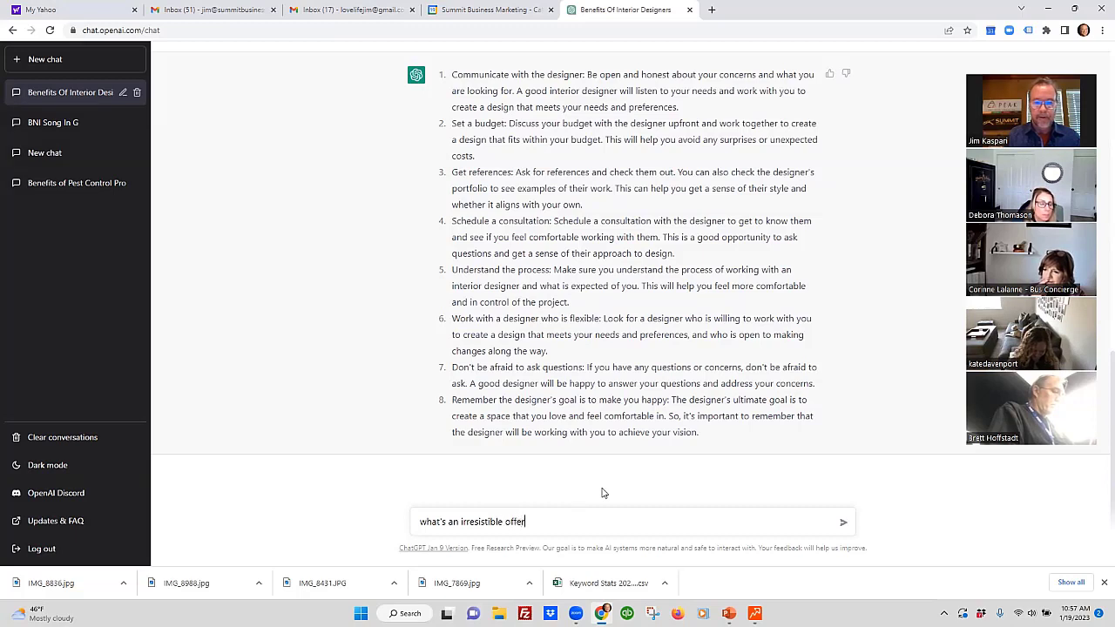
{"action": "type", "text": "for"}
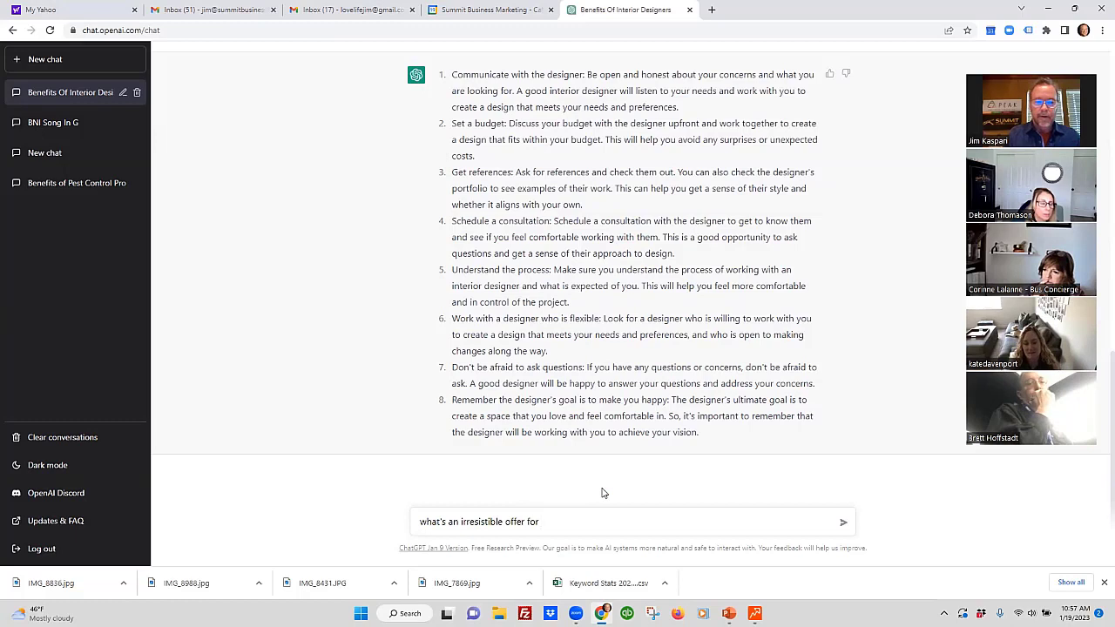
{"action": "type", "text": " an in"}
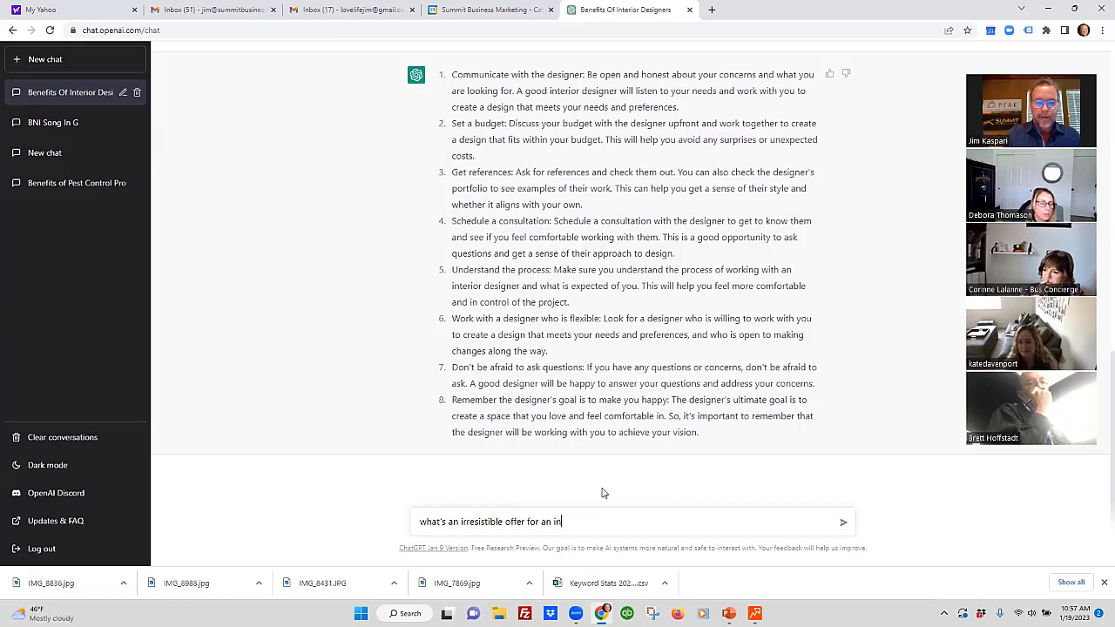
{"action": "type", "text": "terior"}
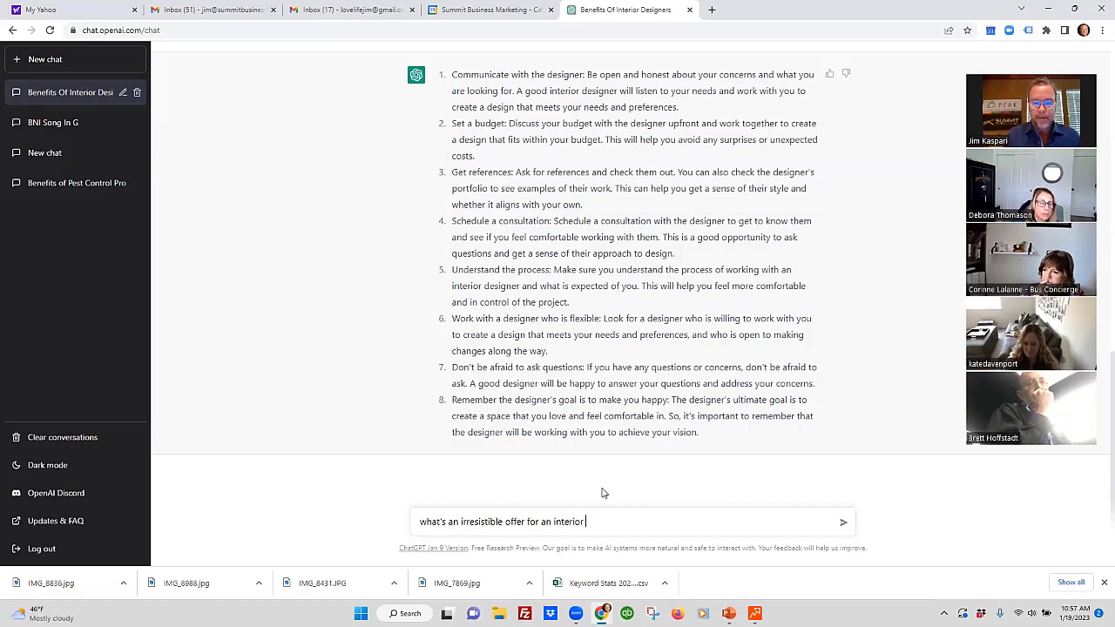
{"action": "type", "text": " designer"}
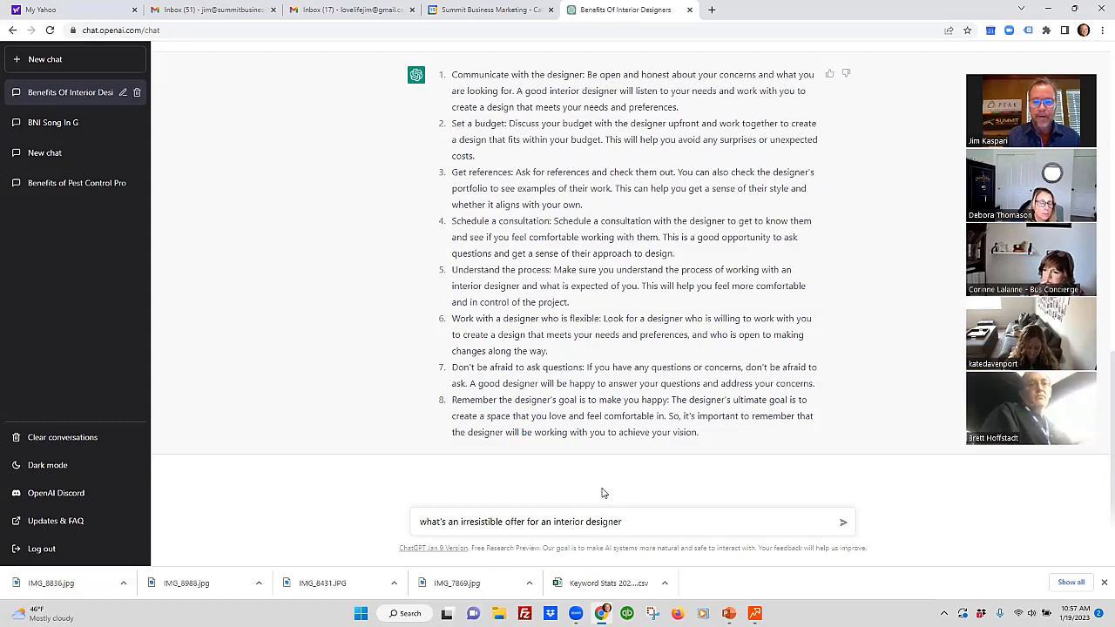
{"action": "type", "text": "'s webs"}
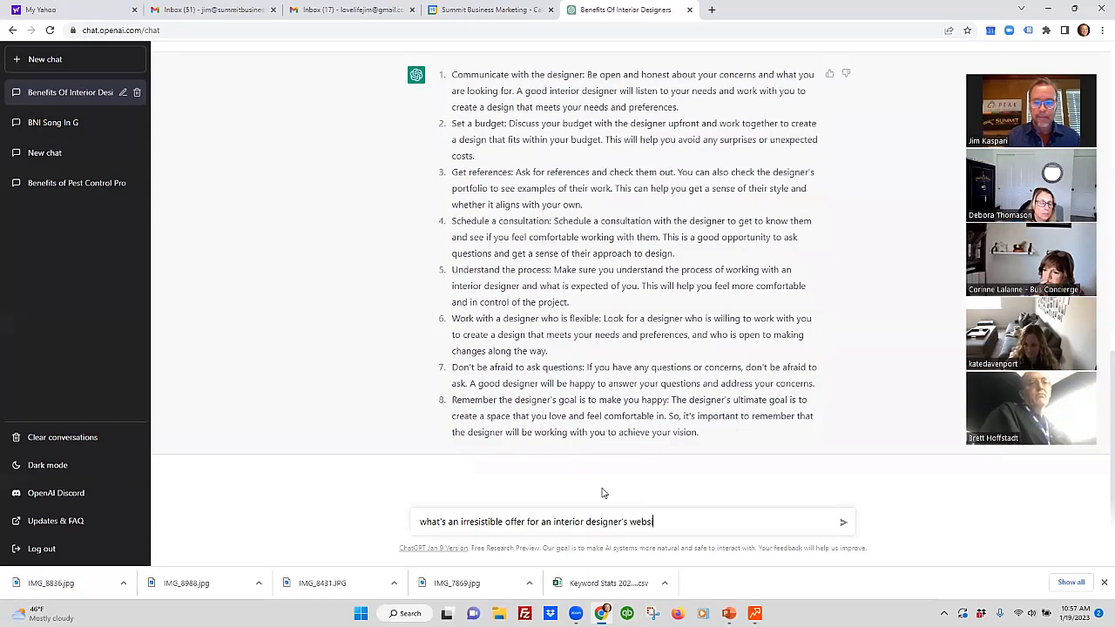
{"action": "key", "text": "BackSpace"}
{"action": "key", "text": "BackSpace"}
{"action": "key", "text": "BackSpace"}
{"action": "key", "text": "BackSpace"}
{"action": "key", "text": "BackSpace"}
{"action": "key", "text": "BackSpace"}
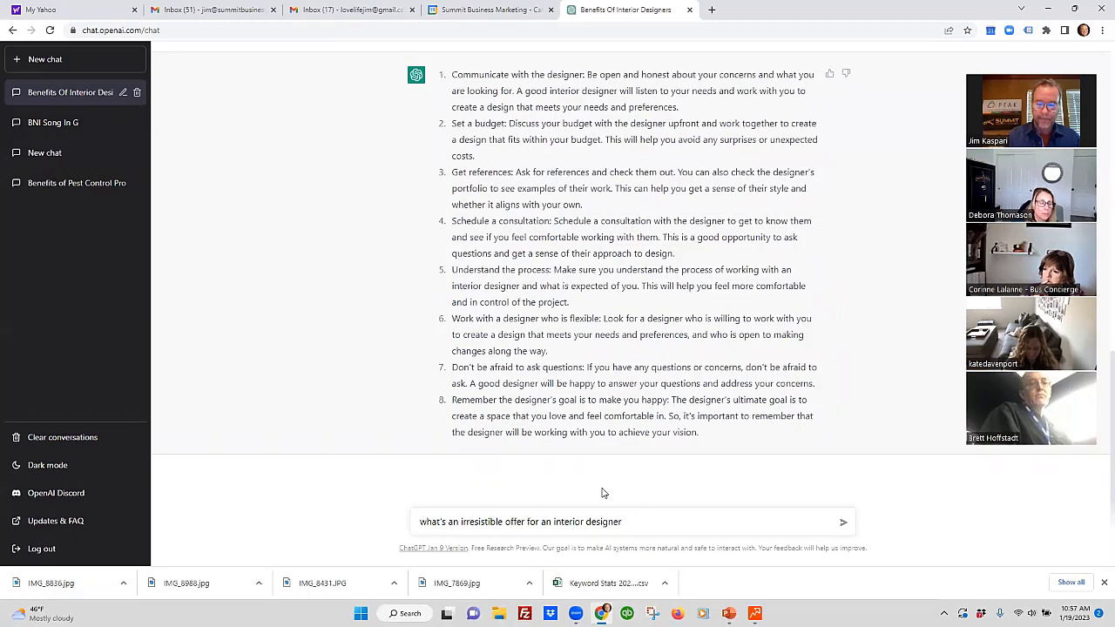
{"action": "key", "text": "Return"}
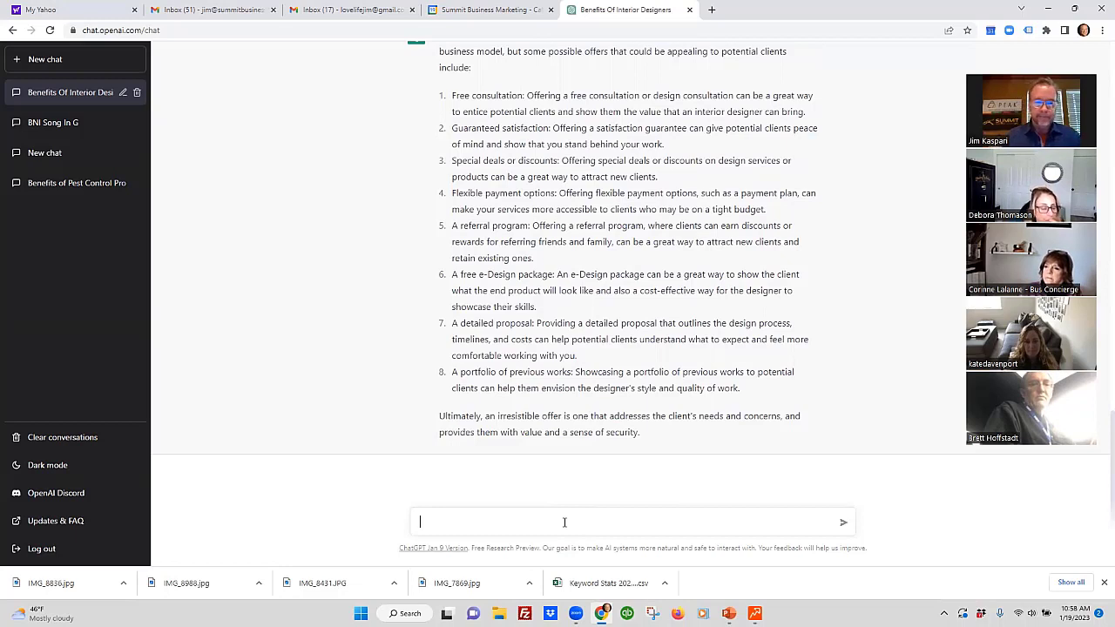
Request sales copy with the prompt "please write a sales page for interior design".
{"action": "type", "text": "plea"}
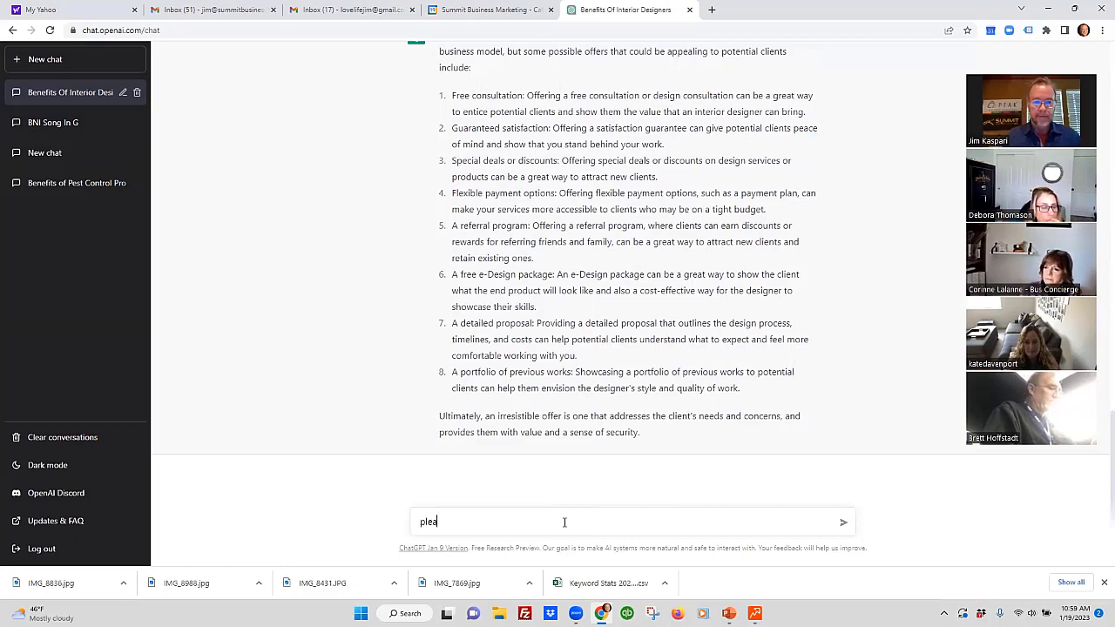
{"action": "type", "text": "se write a sales pa"}
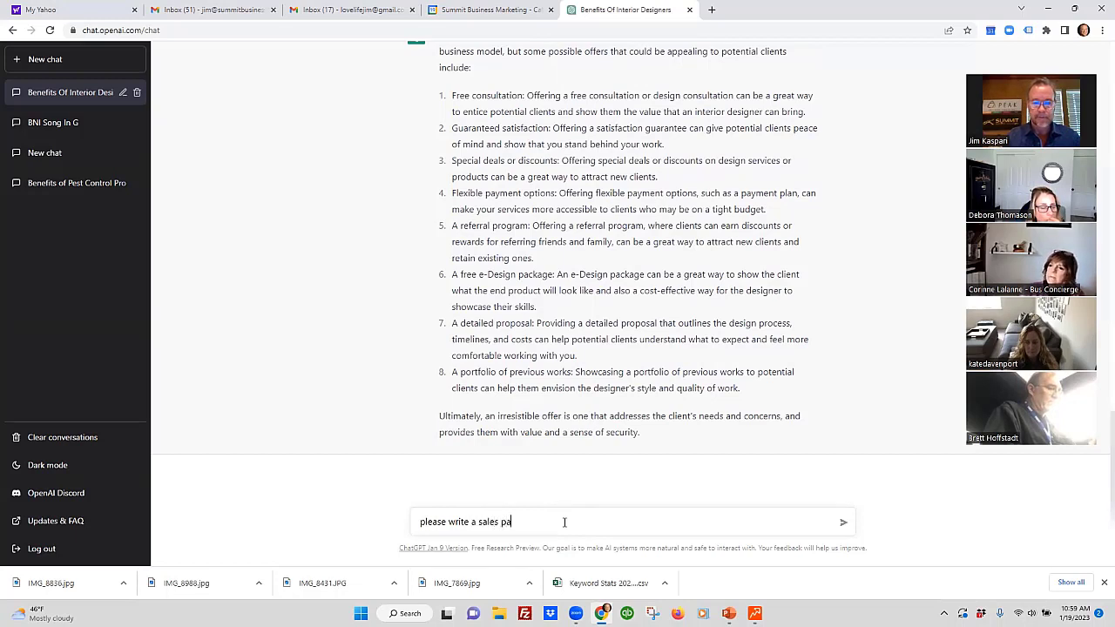
{"action": "type", "text": "ge for"}
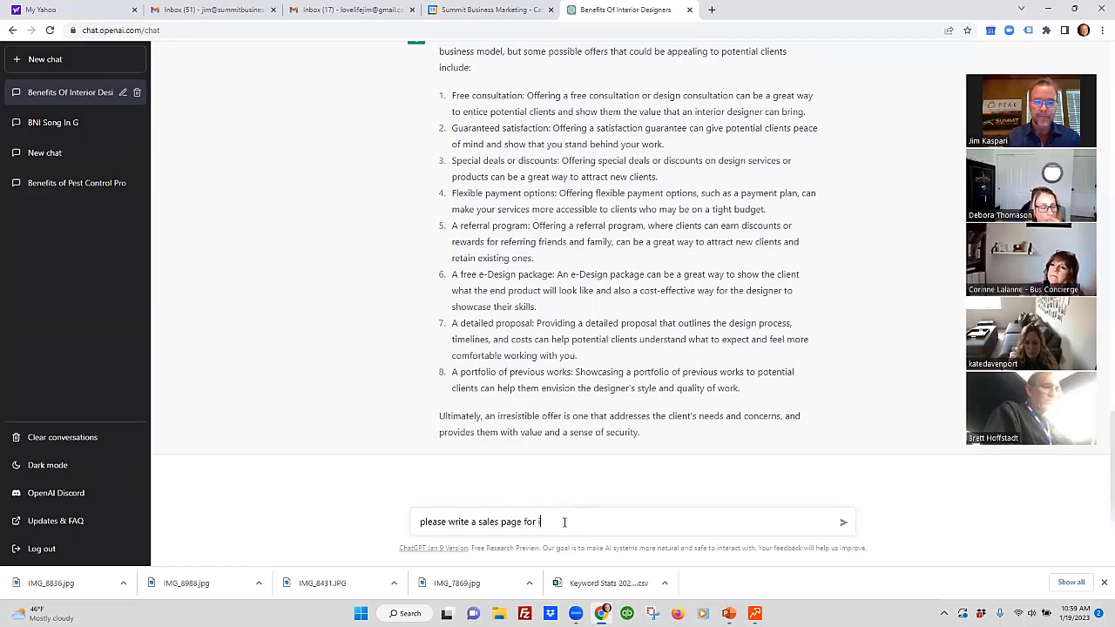
{"action": "type", "text": " interior design"}
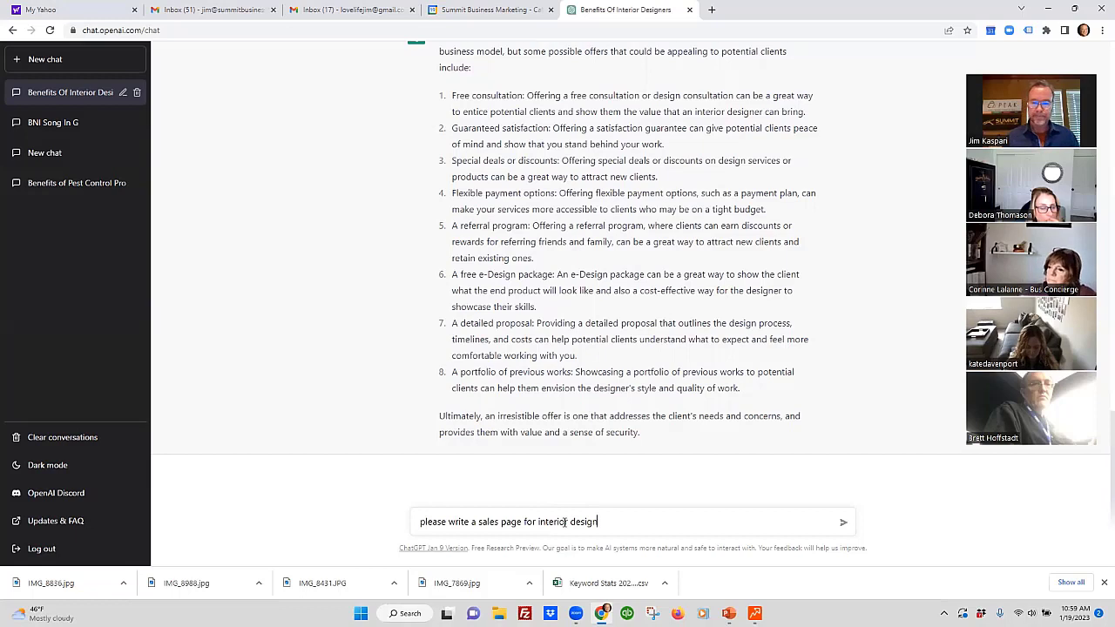
{"action": "key", "text": "Return"}
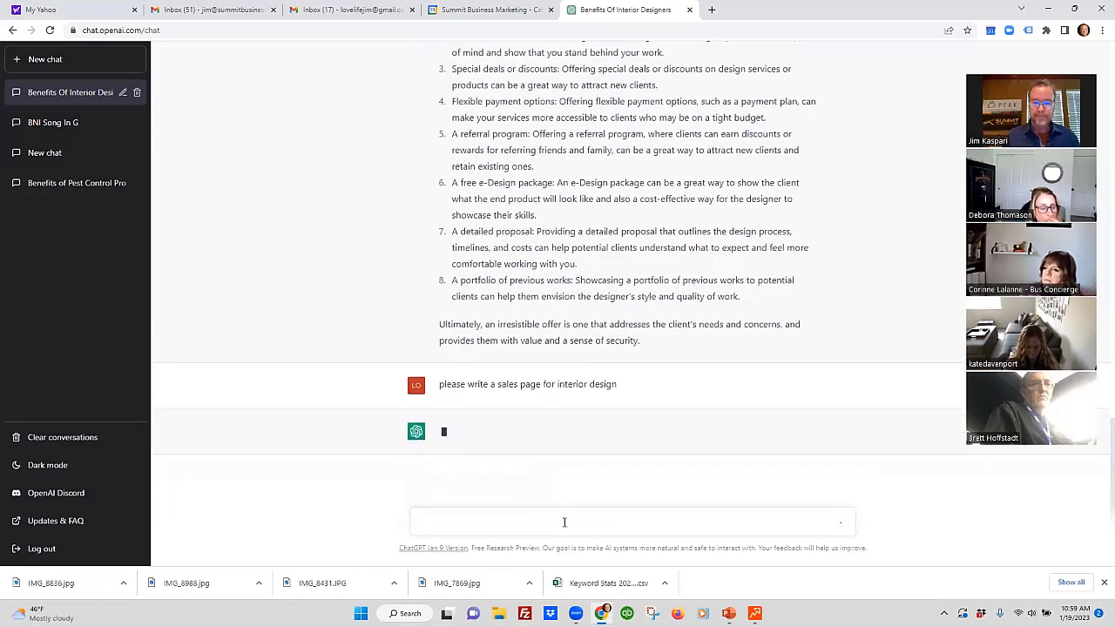